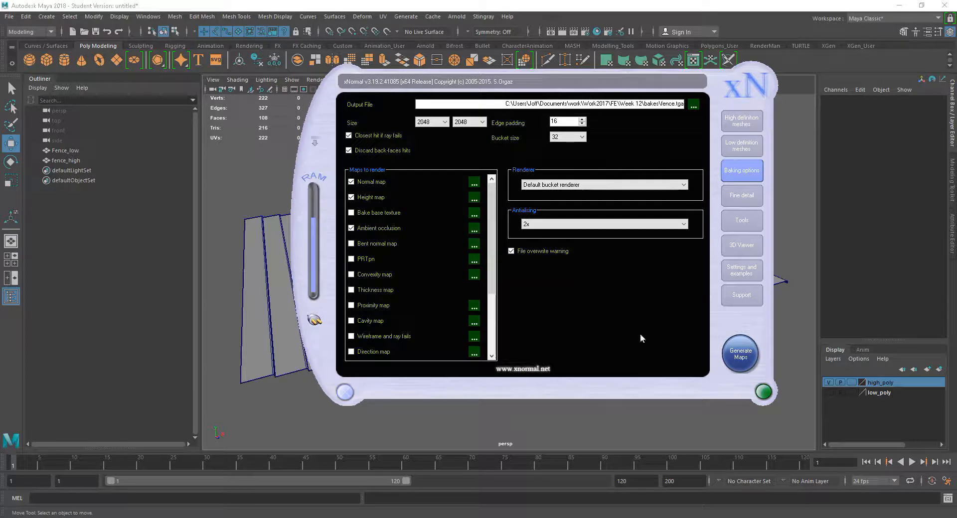
# - Clear all existing meshes from both the low definition and high definition mesh lists
pyautogui.moveTo(604, 73); pyautogui.dragTo(604, 73)
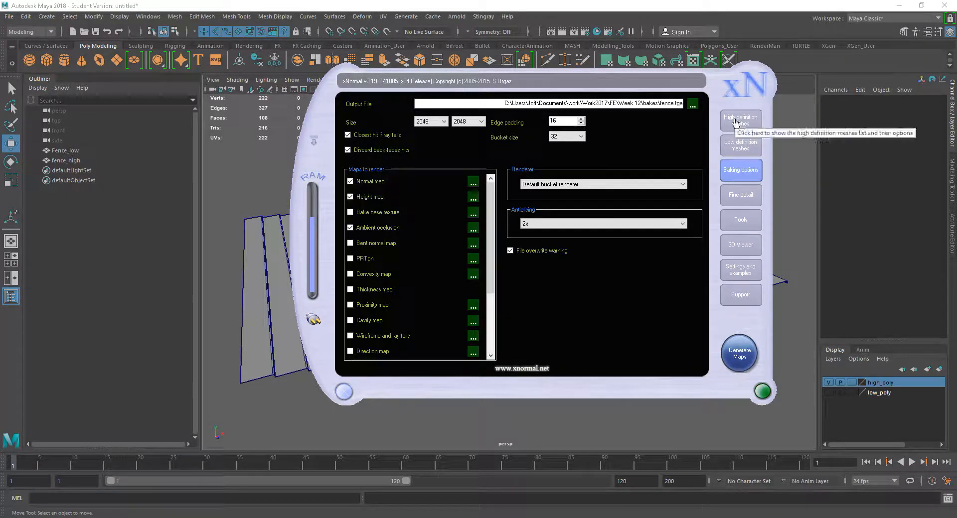
pyautogui.click(736, 148)
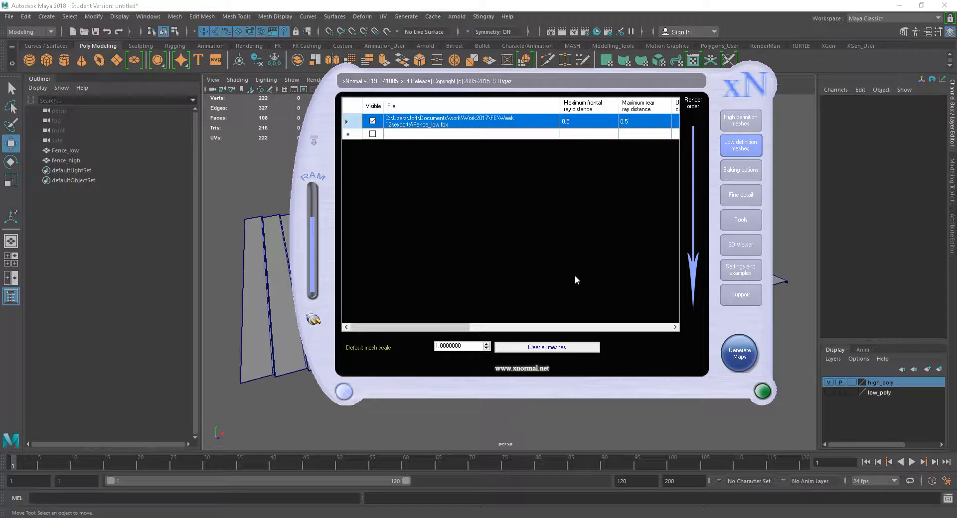
pyautogui.click(557, 351)
pyautogui.click(735, 119)
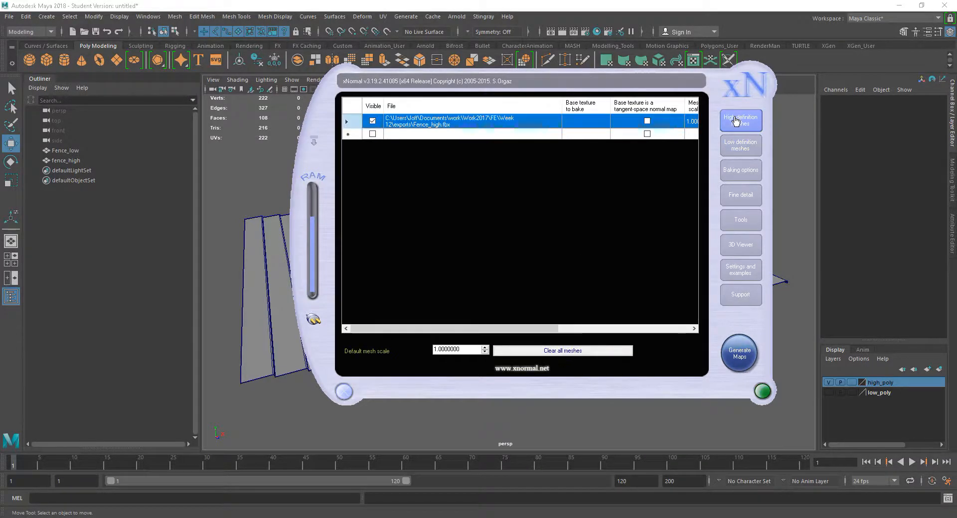
pyautogui.click(569, 351)
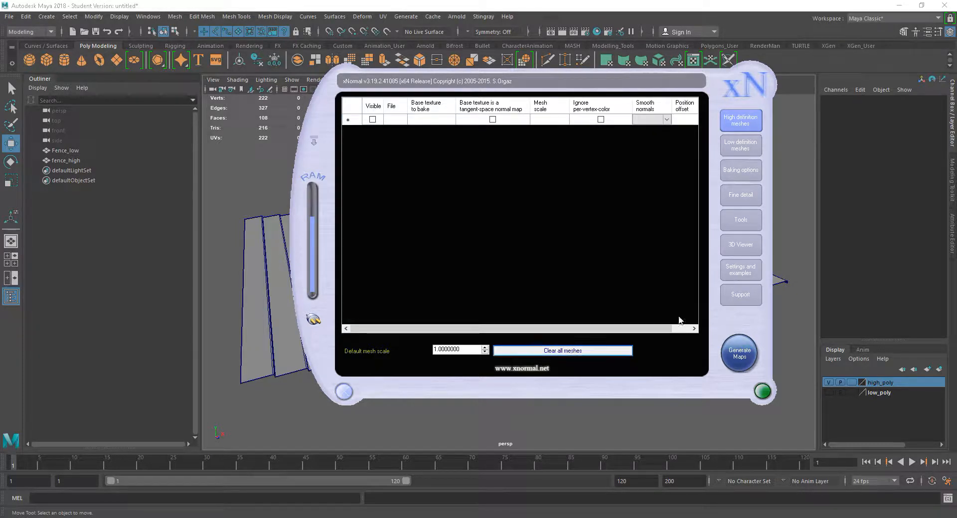
# - Add Fence_low from the Desktop > FE > Normals > exports folder as the low definition mesh
pyautogui.click(735, 144)
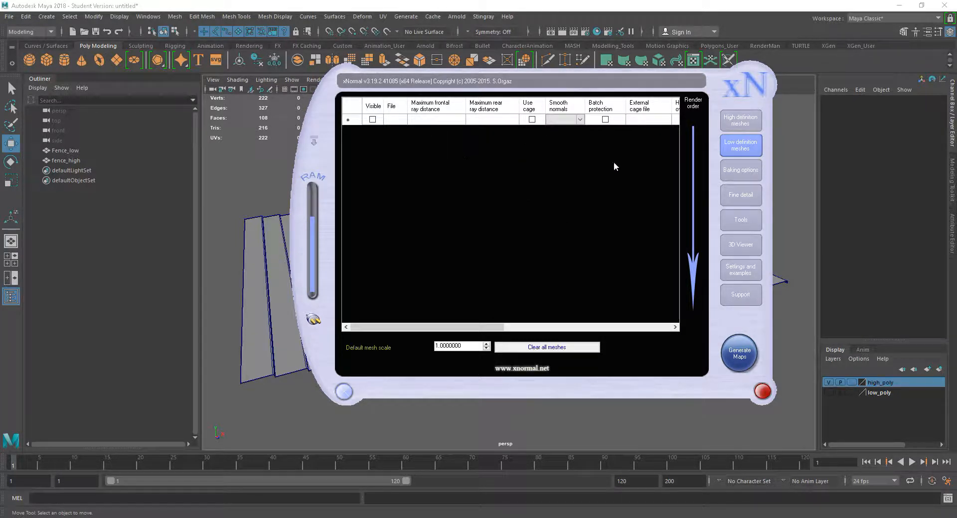
pyautogui.rightClick(474, 153)
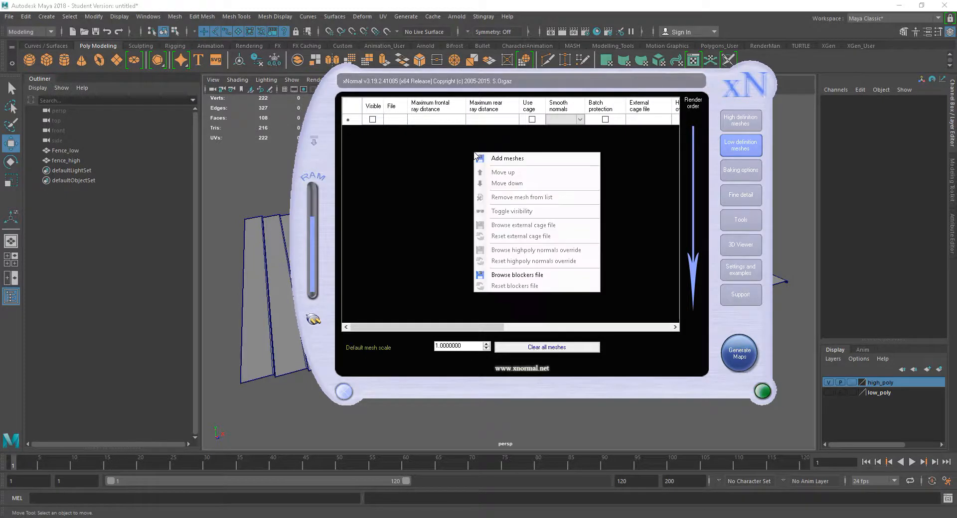
pyautogui.click(527, 162)
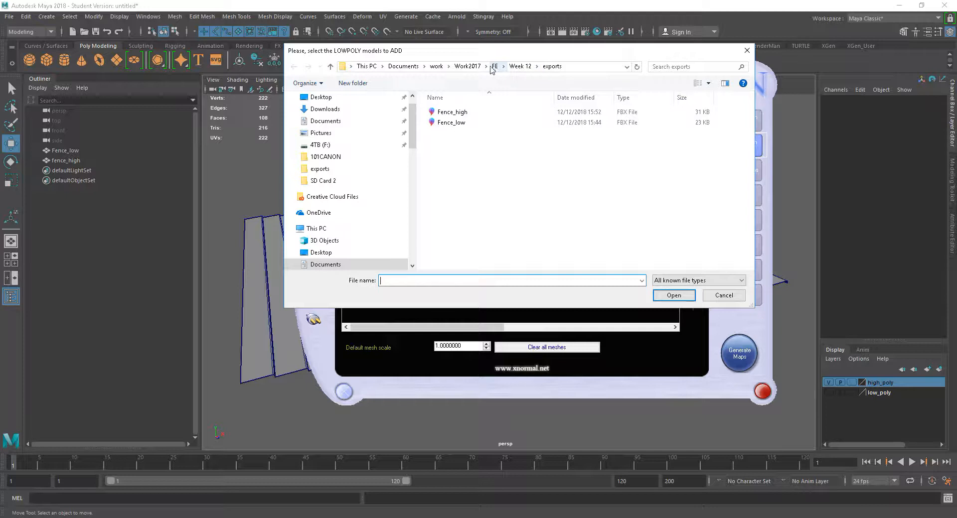
pyautogui.click(320, 97)
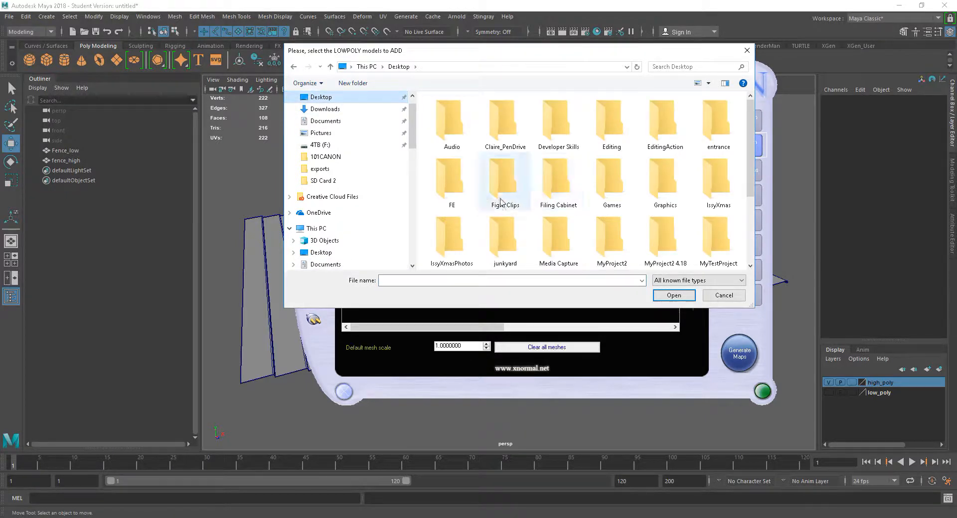
pyautogui.doubleClick(451, 181)
pyautogui.doubleClick(452, 116)
pyautogui.doubleClick(449, 113)
pyautogui.click(452, 123)
pyautogui.moveTo(566, 60); pyautogui.dragTo(502, 95)
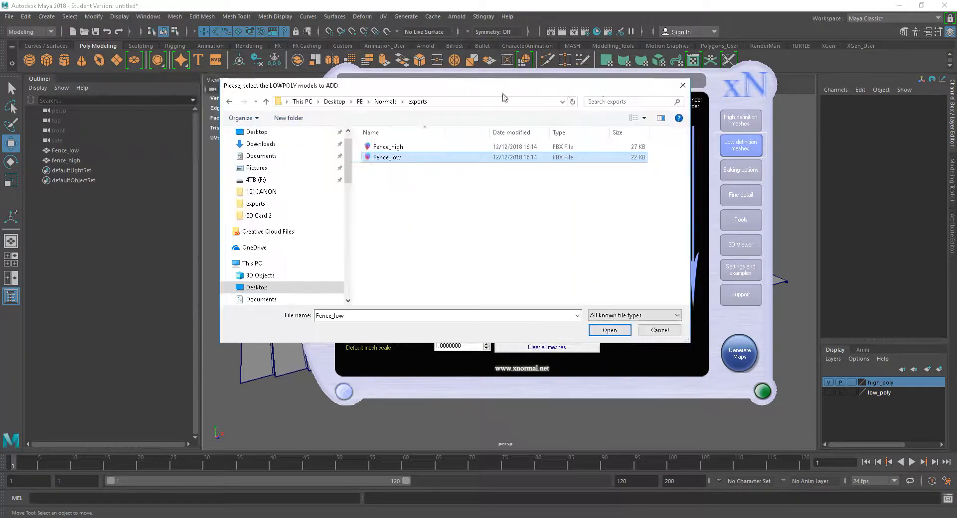
pyautogui.click(609, 330)
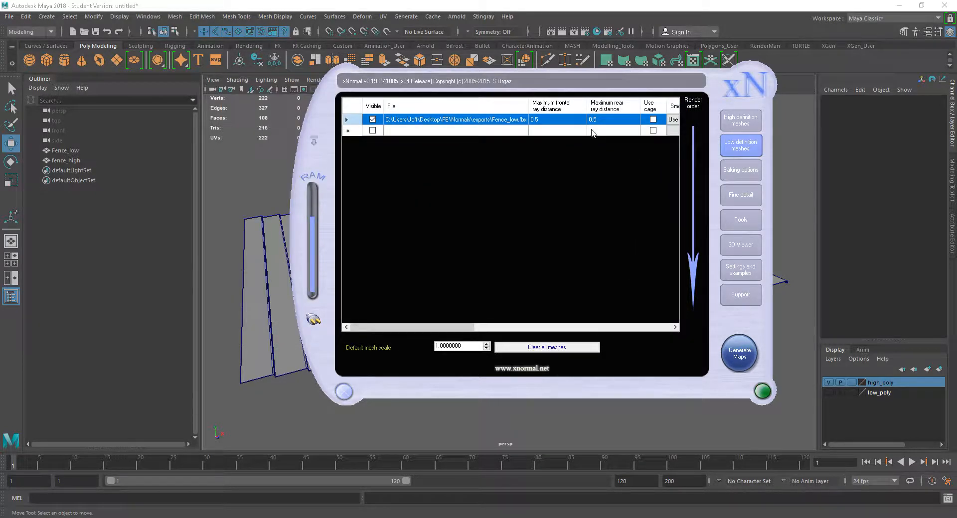
# - Add Fence_high from the same exports folder as the high definition mesh and check both mesh lists
pyautogui.click(733, 124)
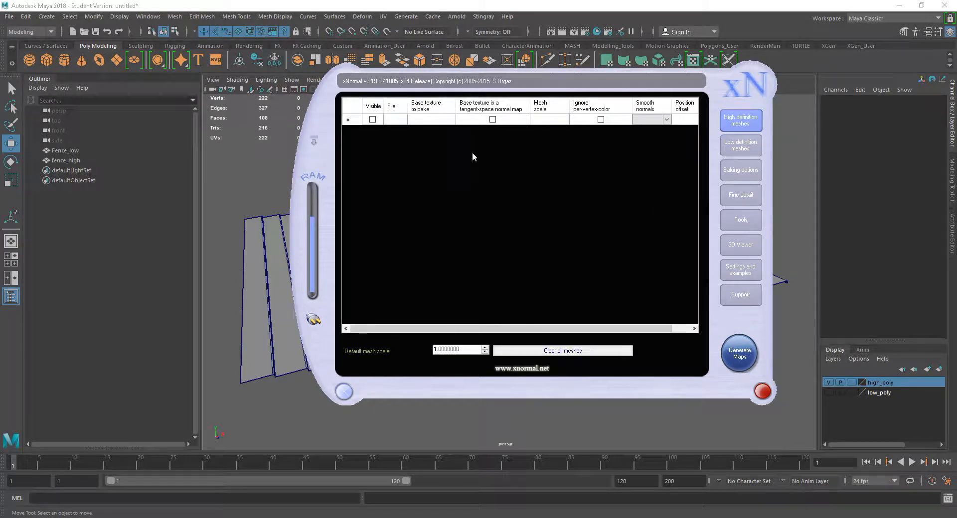
pyautogui.rightClick(464, 146)
pyautogui.click(500, 150)
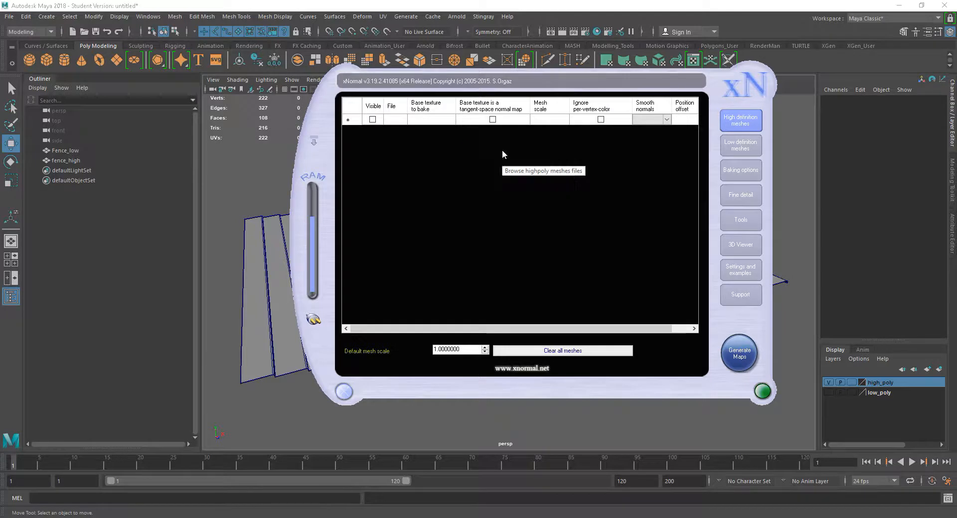
pyautogui.click(388, 147)
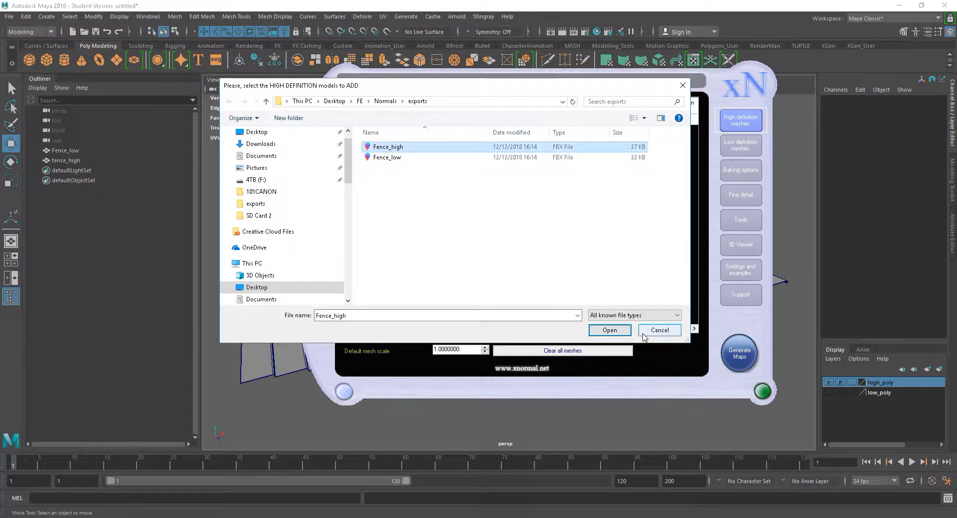
pyautogui.click(609, 330)
pyautogui.click(740, 145)
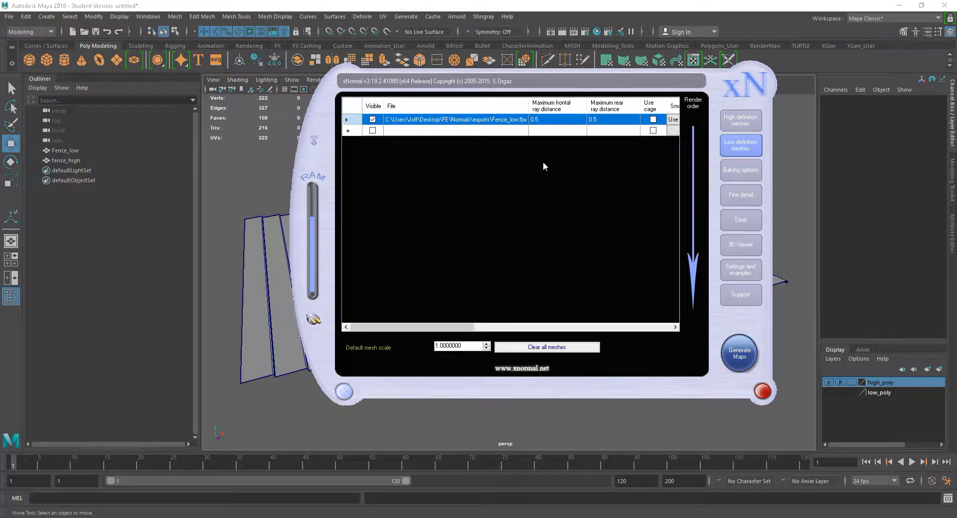
pyautogui.click(743, 125)
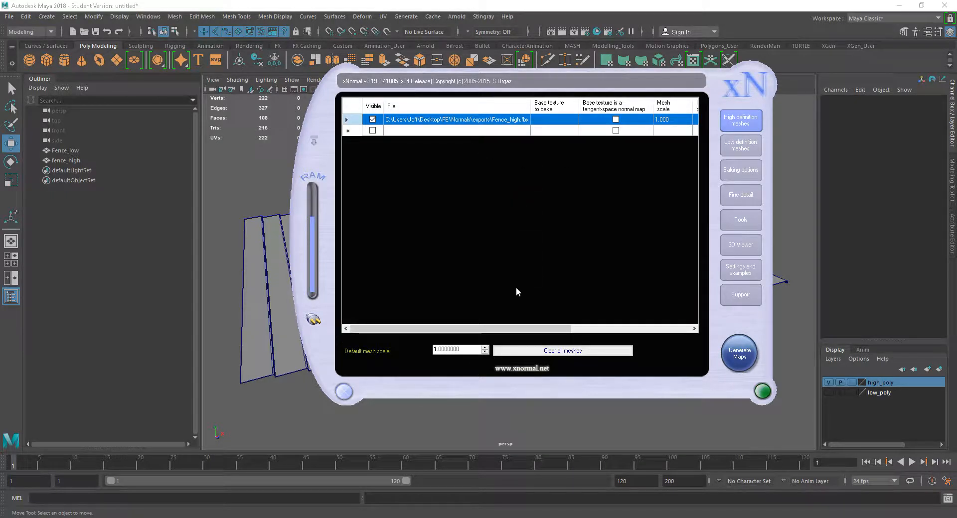
# - Review the baking options for the maps to render and examine the normal map's swizzle coordinates and tangent space settings
pyautogui.click(742, 173)
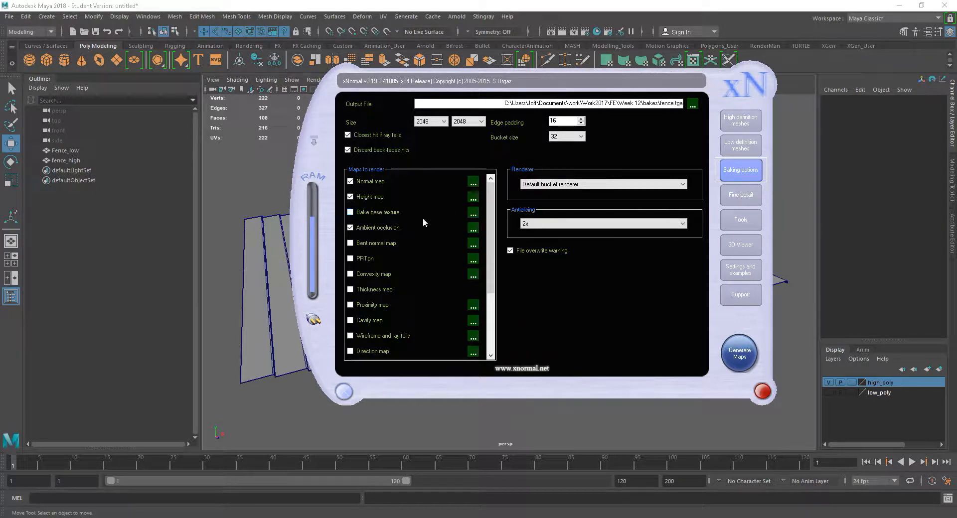
pyautogui.click(350, 224)
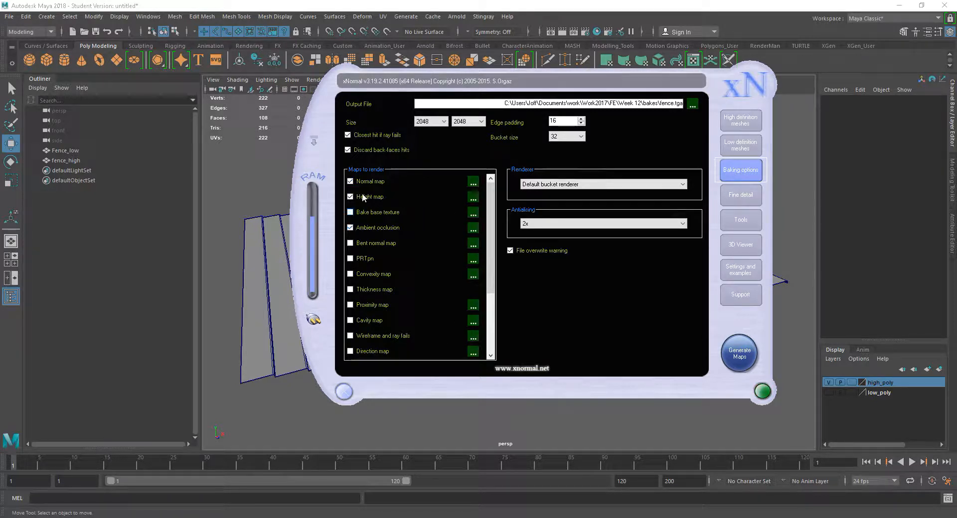
pyautogui.click(473, 182)
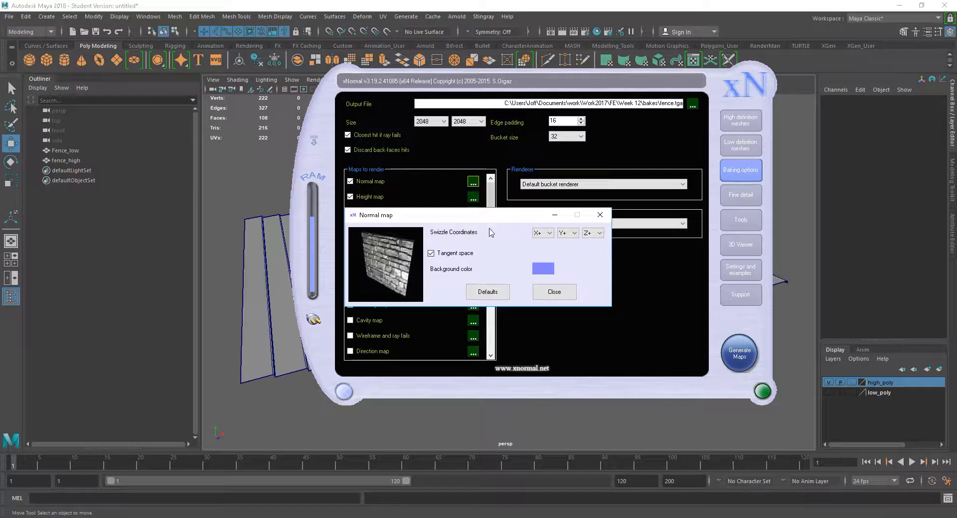
pyautogui.click(555, 292)
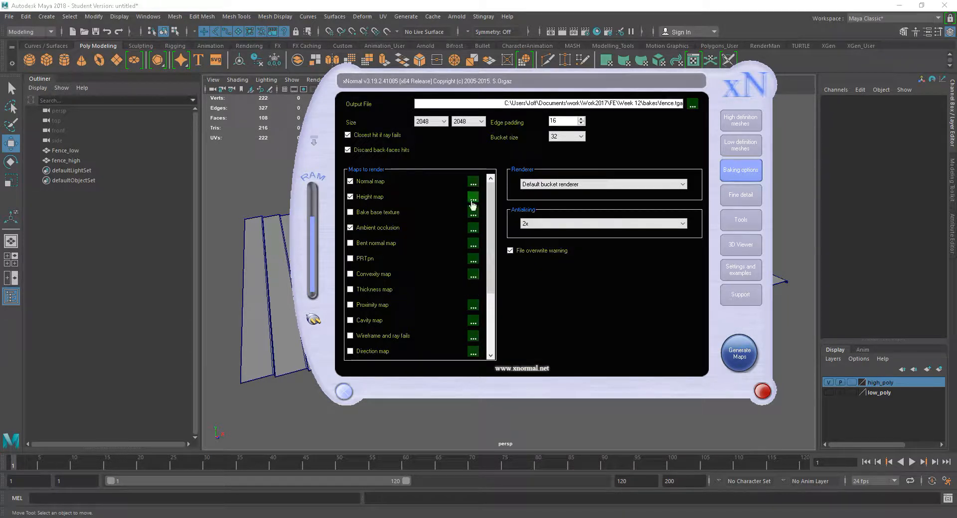
pyautogui.click(473, 183)
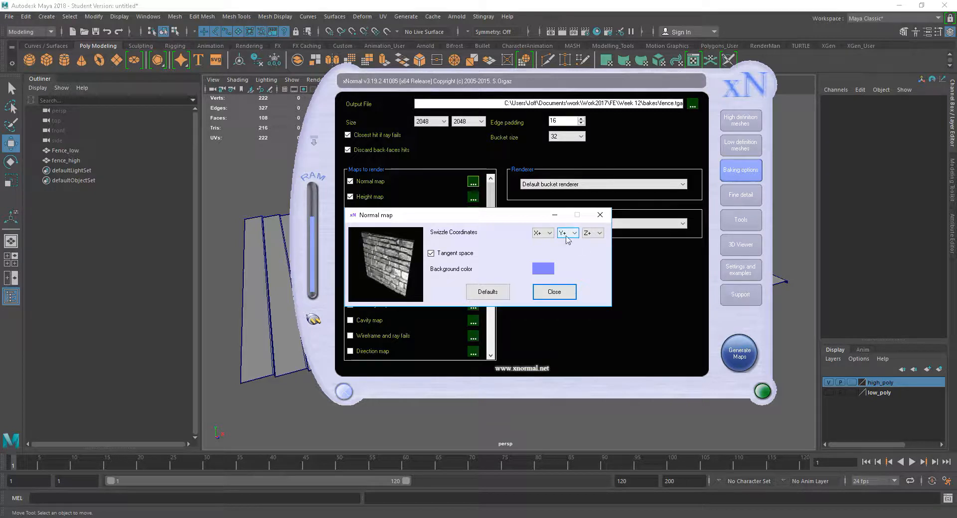
pyautogui.click(574, 237)
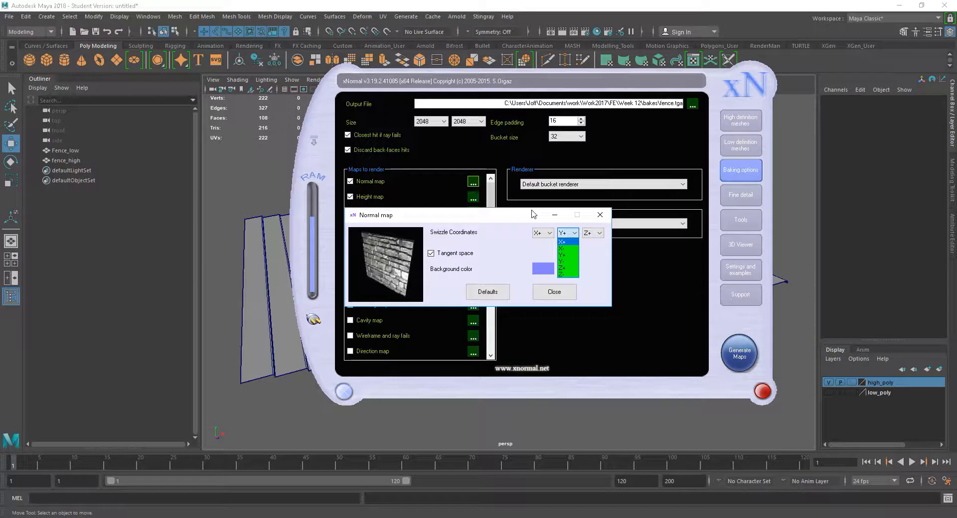
pyautogui.click(490, 233)
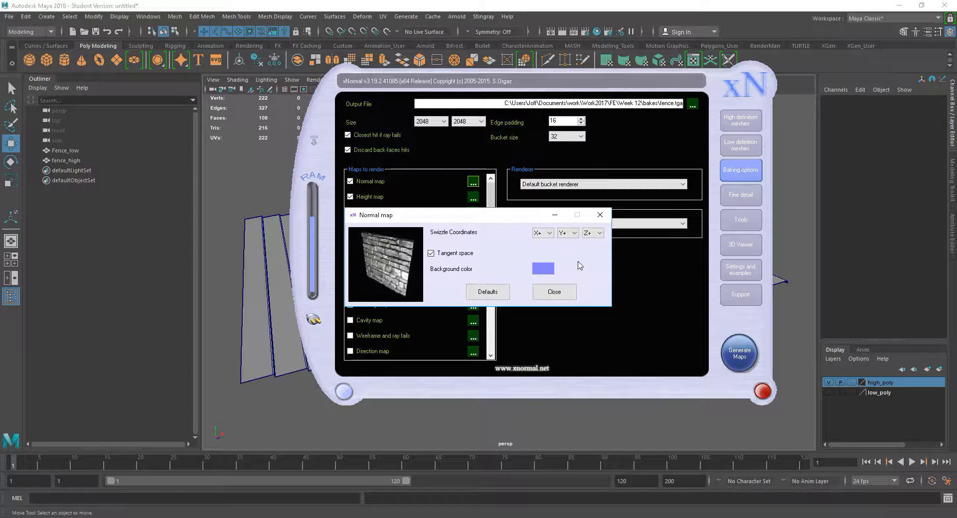
pyautogui.click(554, 294)
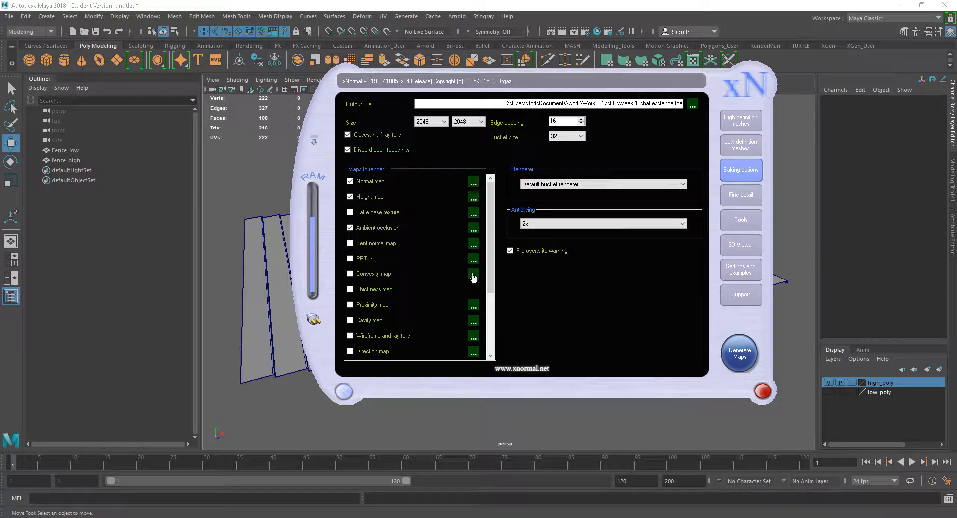
# - Examine the settings of the height map and the ambient occlusion map
pyautogui.click(473, 199)
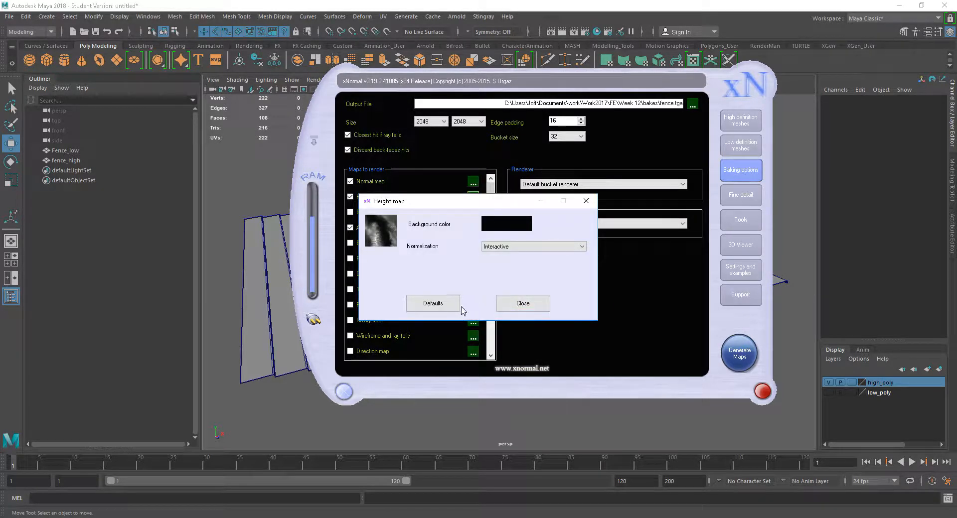
pyautogui.click(509, 305)
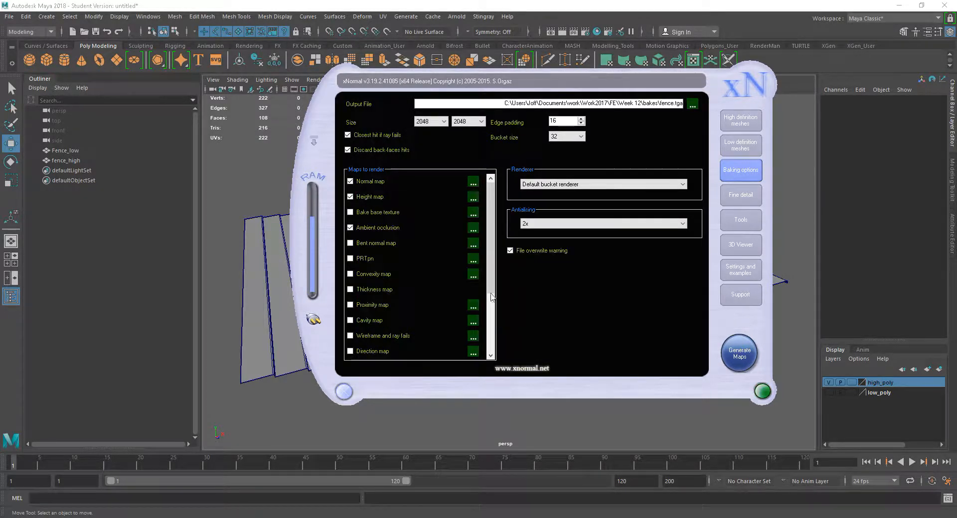
pyautogui.click(473, 229)
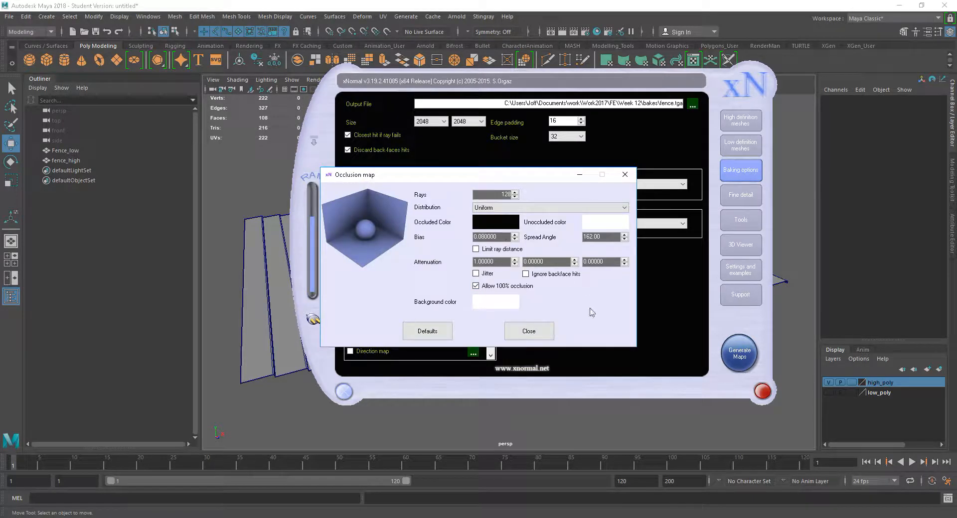
pyautogui.click(530, 332)
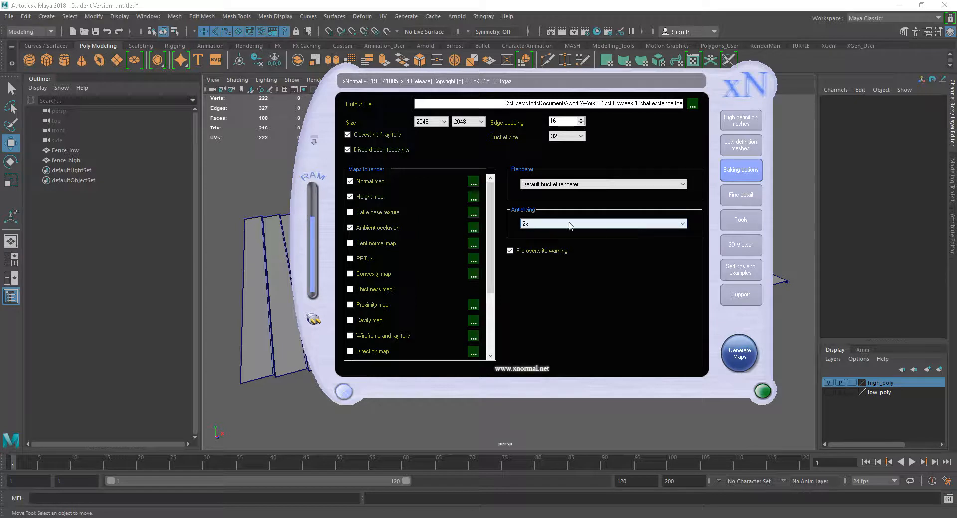
# - Choose 2x antialiasing for the bake and check the map size
pyautogui.click(531, 224)
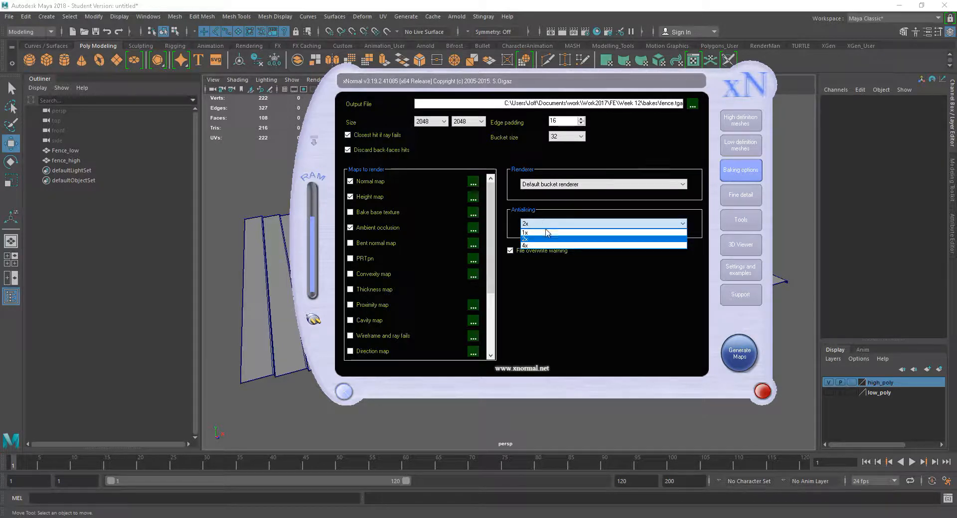
pyautogui.click(543, 240)
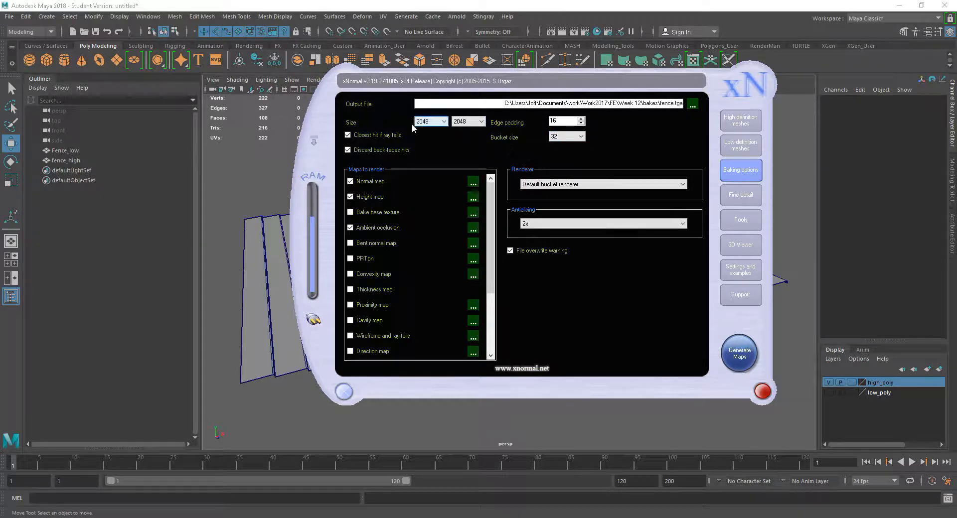
pyautogui.click(467, 122)
# - Browse for the output file location and create a folder named bakes inside the Normals folder
pyautogui.click(693, 104)
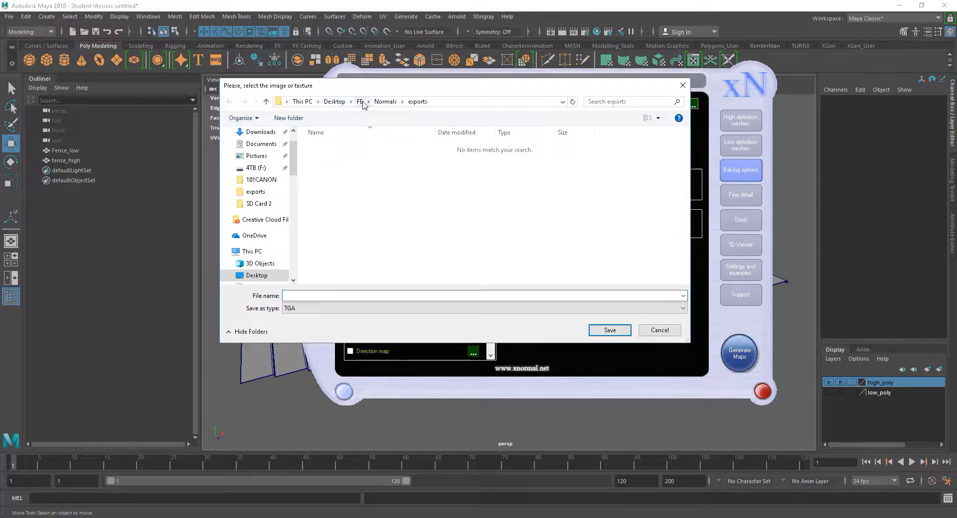
pyautogui.click(391, 101)
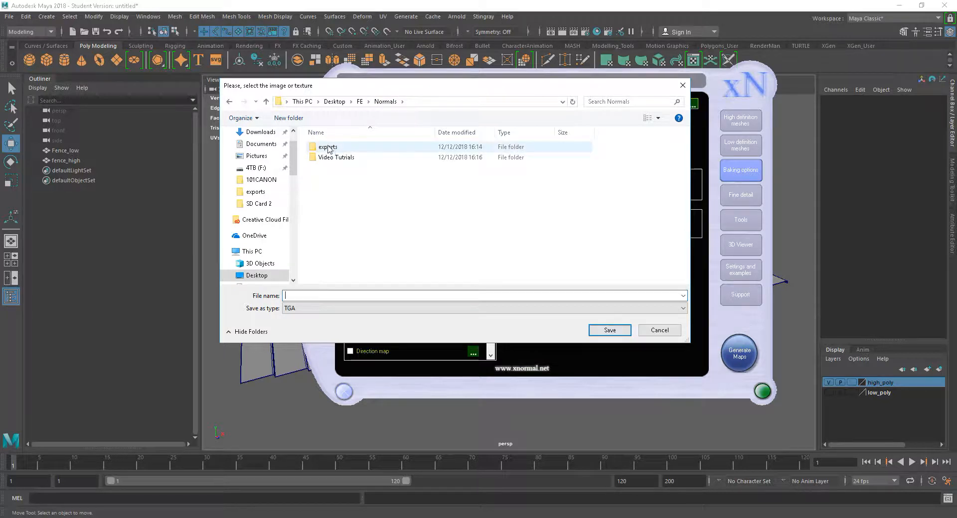
pyautogui.click(288, 118)
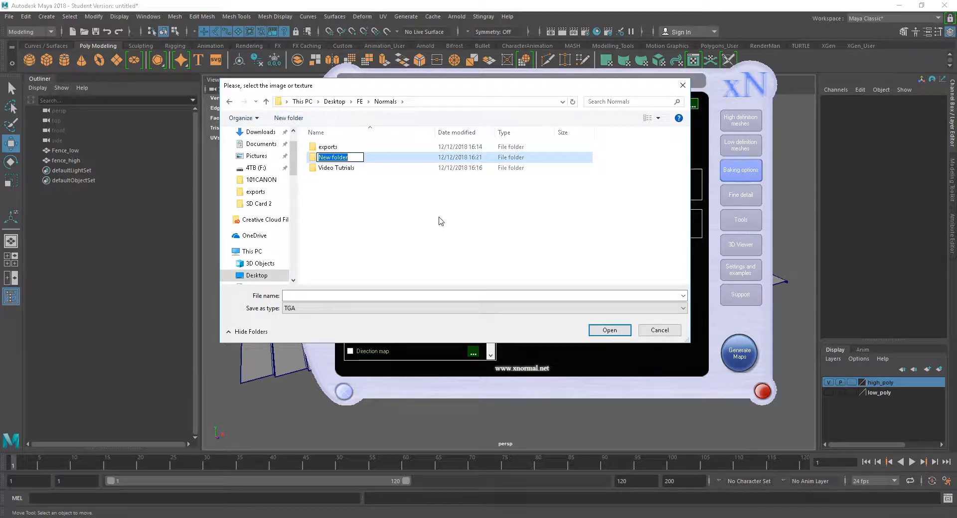
pyautogui.write('bak')
pyautogui.press('Return')
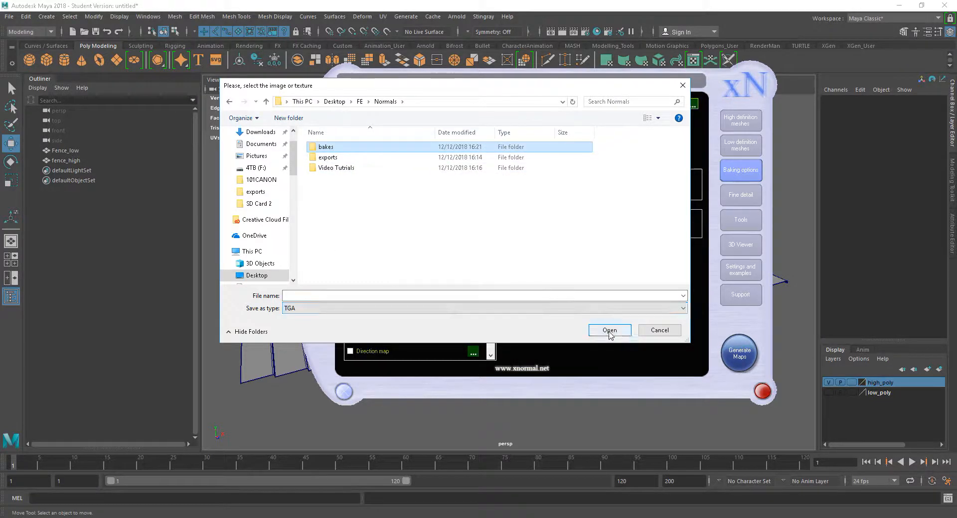
# - Set the output file to a TGA named Fence in the bakes folder and generate the maps
pyautogui.click(609, 331)
pyautogui.click(305, 295)
pyautogui.write('Fence')
pyautogui.click(613, 331)
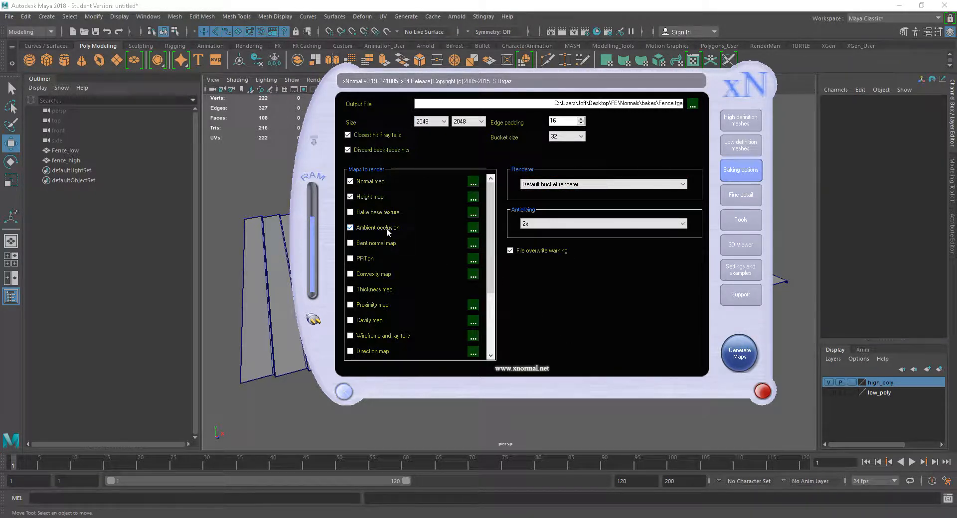
pyautogui.click(739, 357)
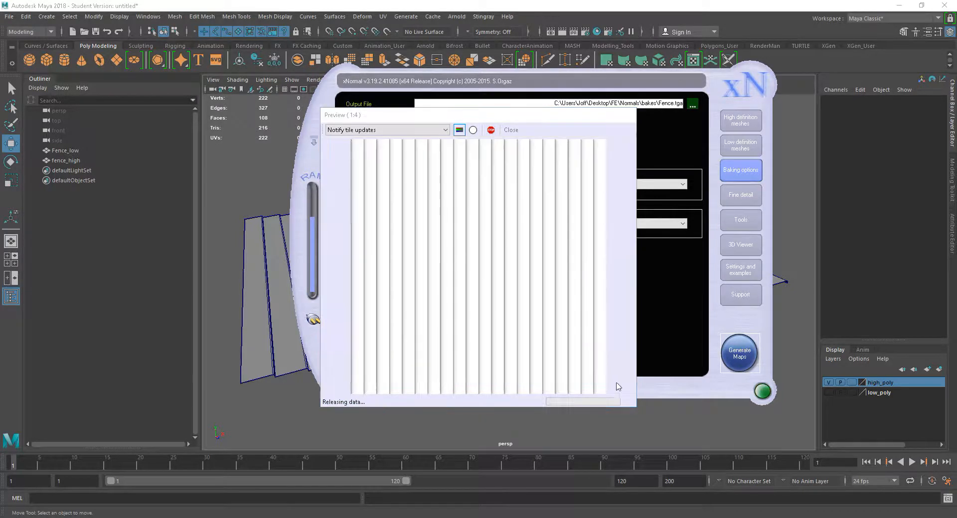
# - Close the bake preview window and switch back to Maya
pyautogui.moveTo(523, 117); pyautogui.dragTo(512, 132)
pyautogui.click(499, 144)
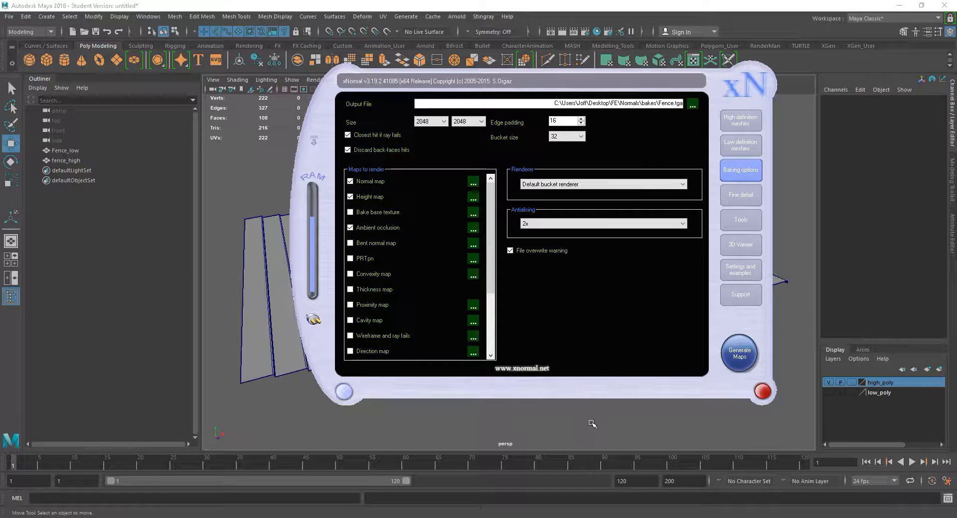
pyautogui.click(592, 423)
# - Create a polygon plane and move it along X to about 351 so it sits beside the fence
pyautogui.keyDown('alt'); pyautogui.moveTo(562, 392); pyautogui.dragTo(588, 320, button='right'); pyautogui.keyUp('alt')
pyautogui.keyDown('alt'); pyautogui.moveTo(588, 320); pyautogui.dragTo(541, 336, button='middle'); pyautogui.keyUp('alt')
pyautogui.keyDown('alt'); pyautogui.moveTo(541, 337); pyautogui.dragTo(545, 352); pyautogui.keyUp('alt')
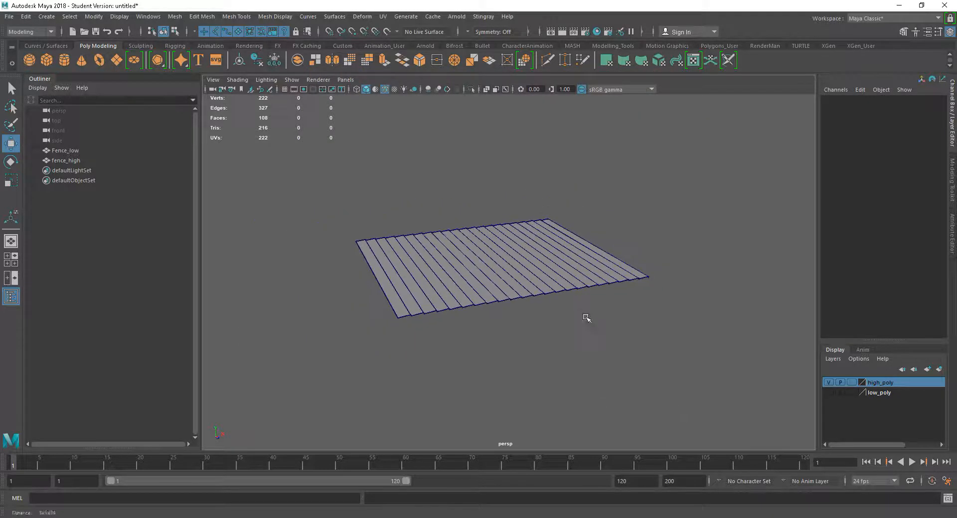
pyautogui.keyDown('alt'); pyautogui.moveTo(588, 378); pyautogui.dragTo(535, 357); pyautogui.keyUp('alt')
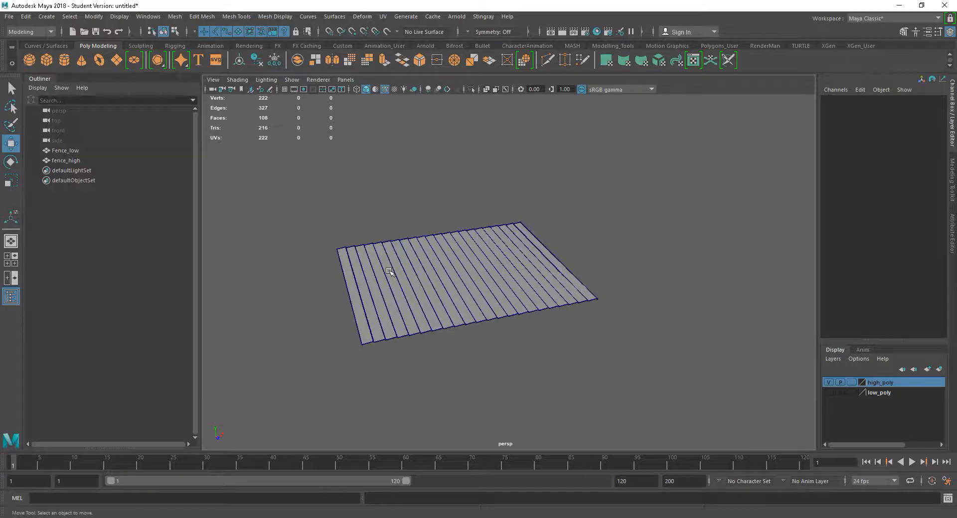
pyautogui.click(115, 60)
pyautogui.moveTo(484, 273); pyautogui.dragTo(670, 244)
# - Set the new plane's width and height to 300
pyautogui.click(846, 212)
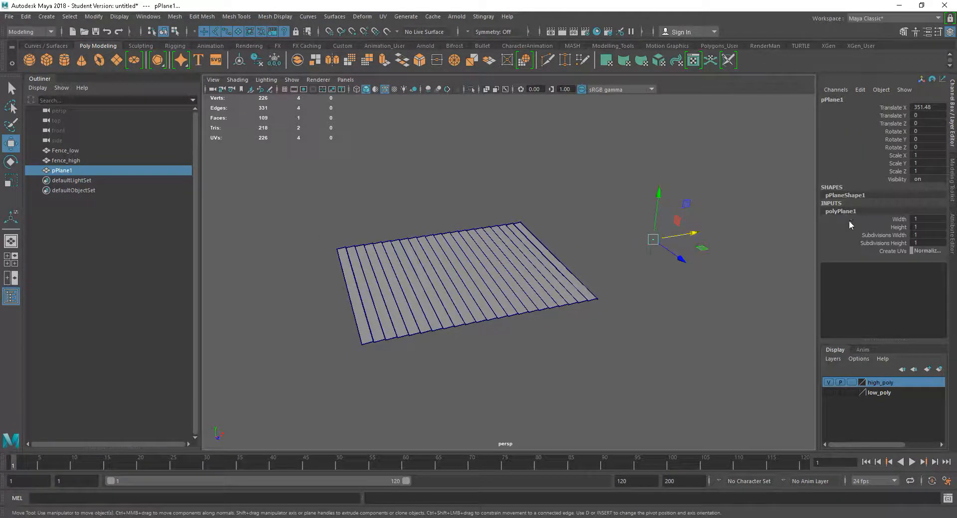
pyautogui.moveTo(931, 220); pyautogui.dragTo(932, 230)
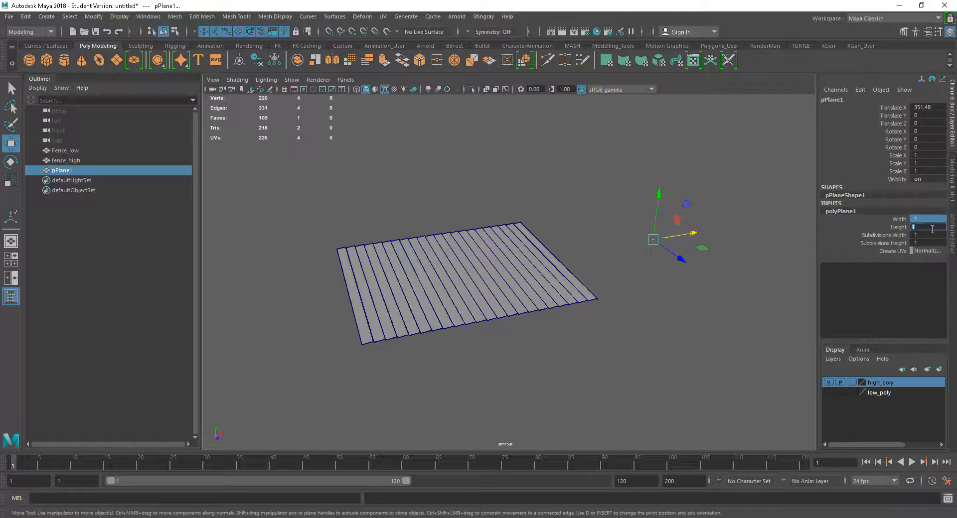
pyautogui.press('Return')
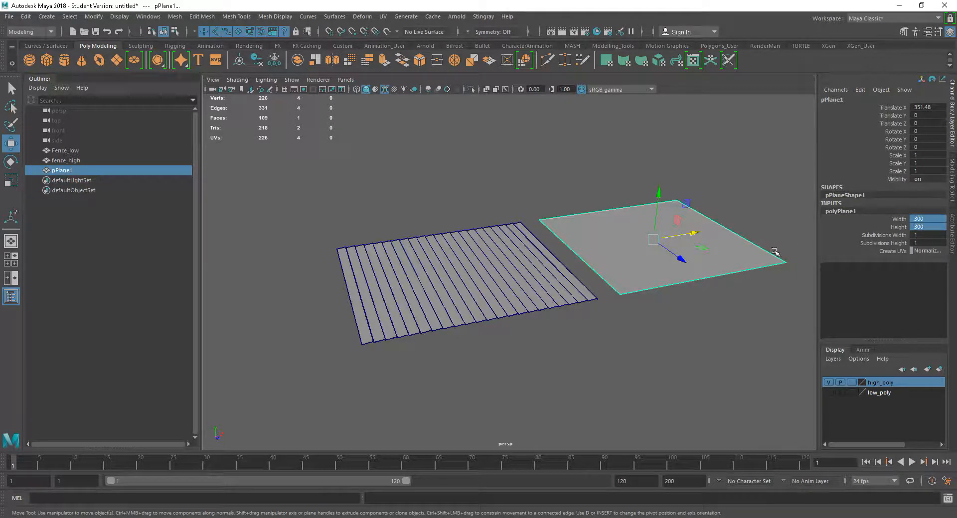
# - Assign a new Lambert material to the plane
pyautogui.keyDown('alt'); pyautogui.moveTo(758, 280); pyautogui.dragTo(551, 267); pyautogui.keyUp('alt')
pyautogui.moveTo(548, 241); pyautogui.dragTo(543, 496, button='right')
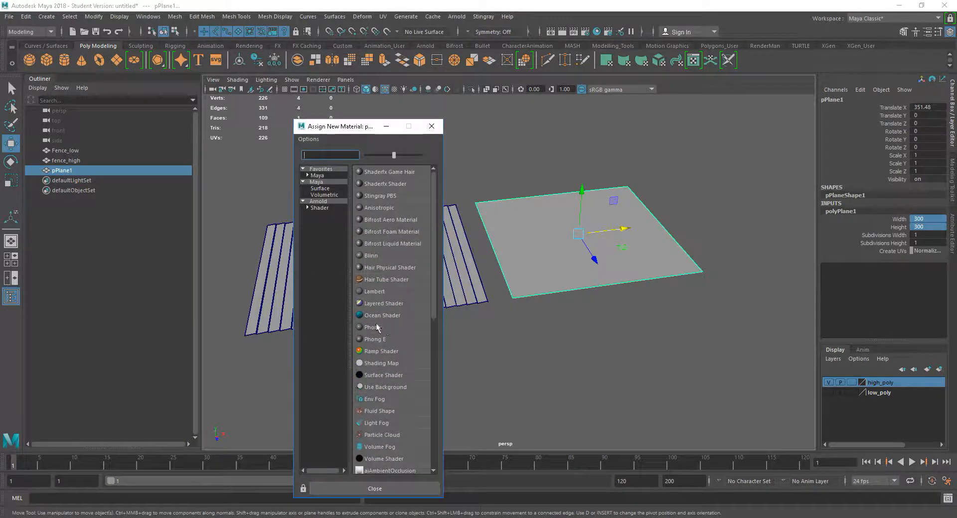
pyautogui.click(369, 292)
# - Connect a File texture to the Lambert material's bump mapping and set it to be used as Tangent Space Normals
pyautogui.scroll(6, 539, 306)
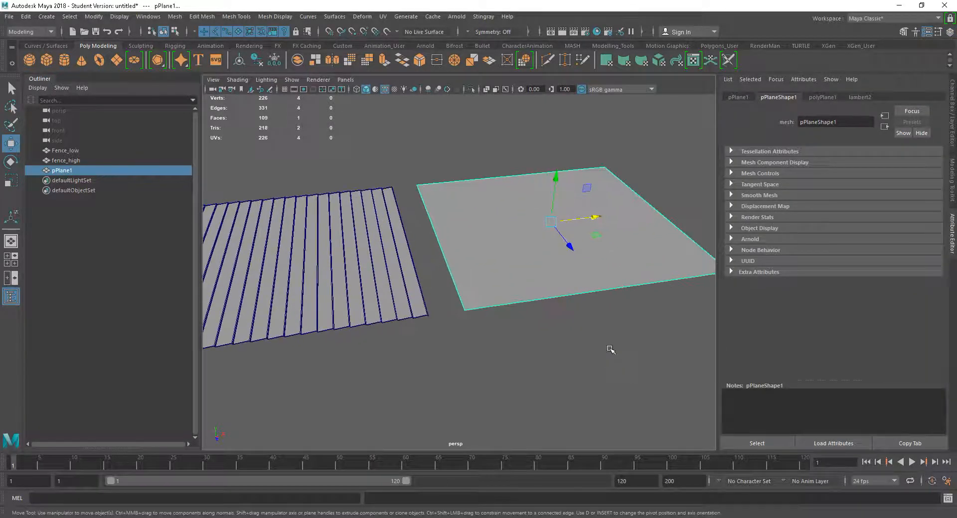
pyautogui.scroll(-1, 531, 391)
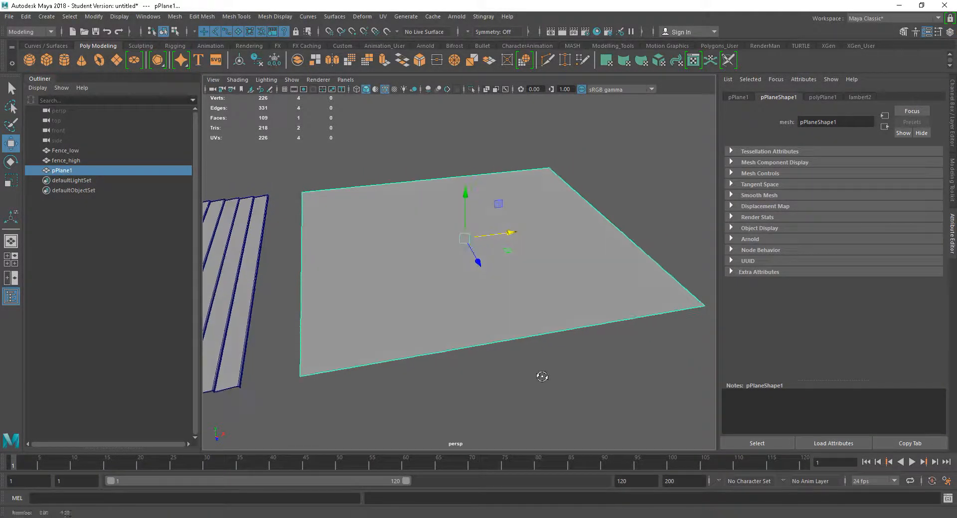
pyautogui.click(862, 97)
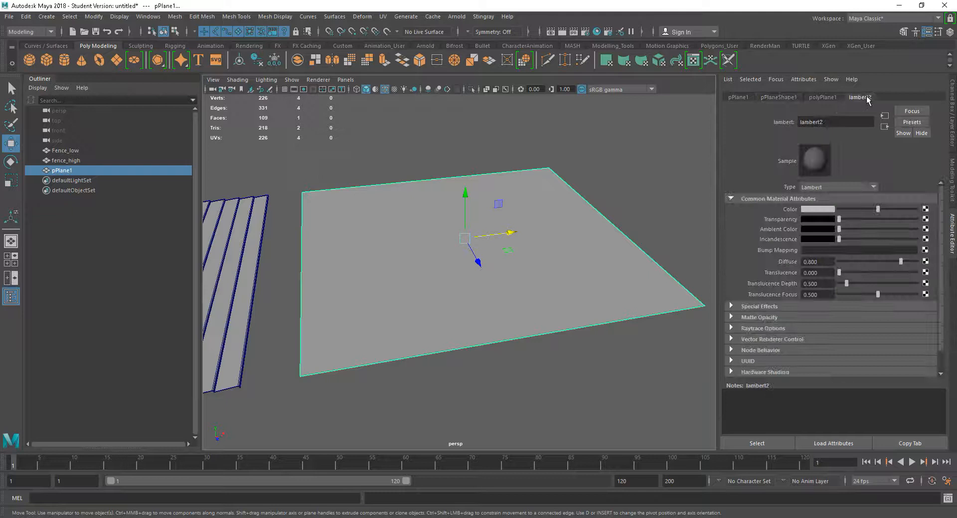
pyautogui.click(926, 251)
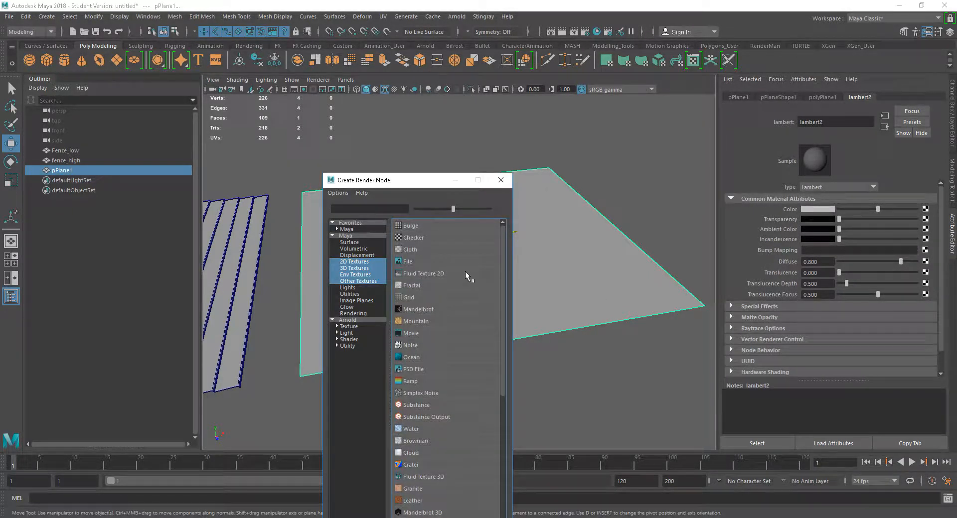
pyautogui.click(405, 260)
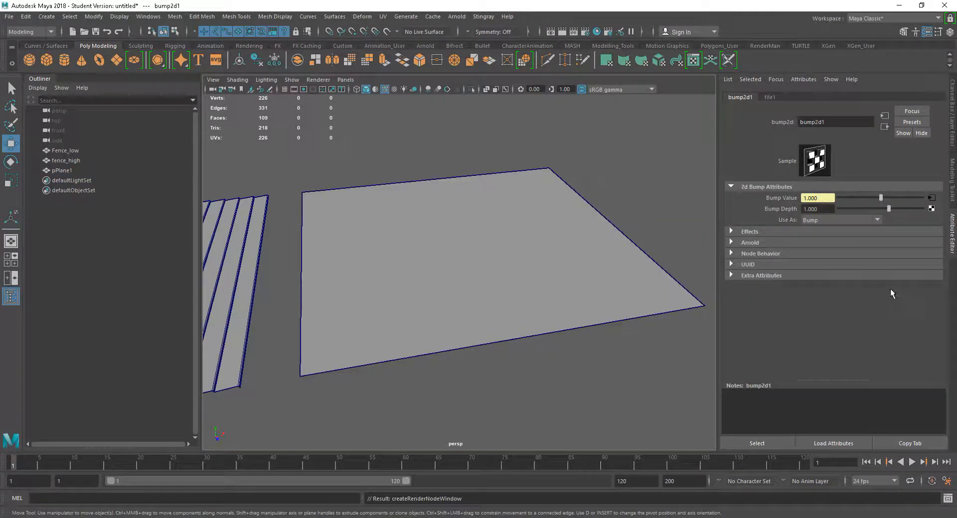
pyautogui.click(825, 221)
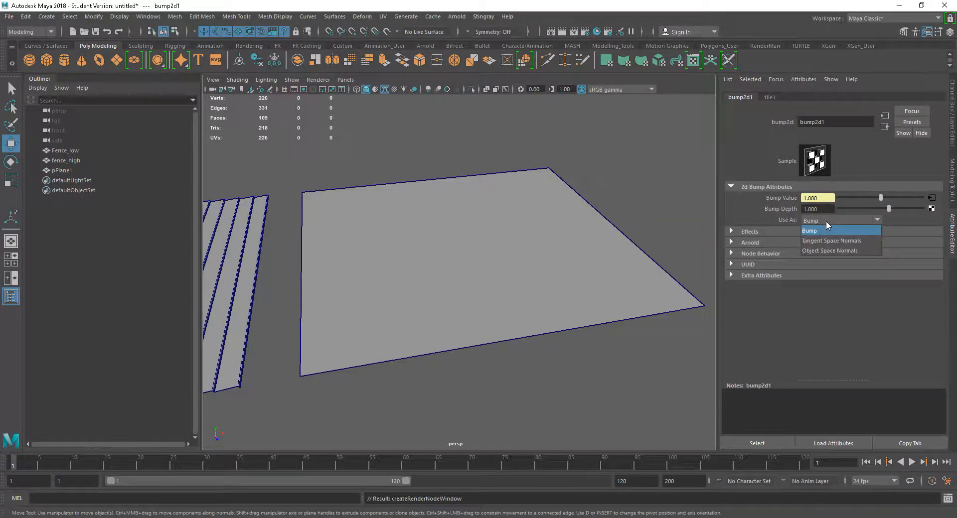
pyautogui.click(835, 241)
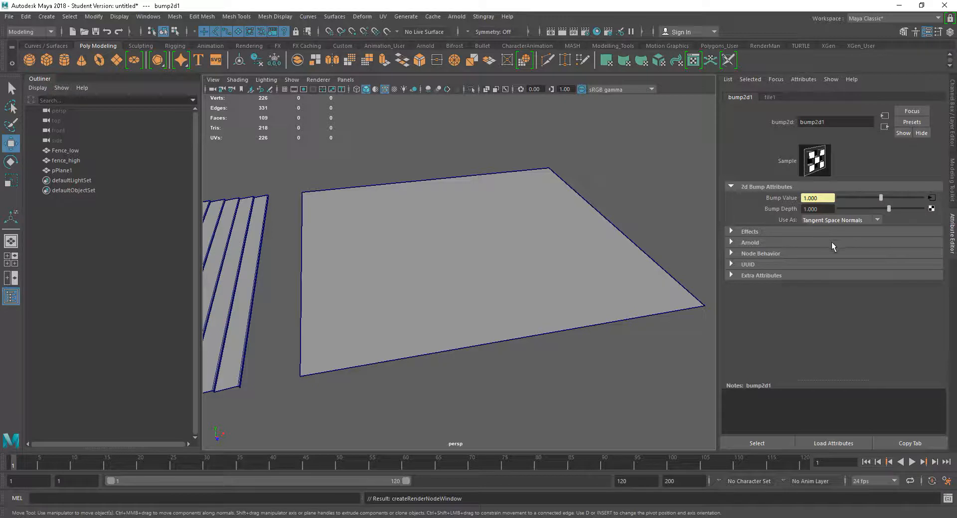
# - Load Fence_normals.tga from the FE\Normals\bakes folder on the desktop as the bump file texture's image
pyautogui.click(931, 198)
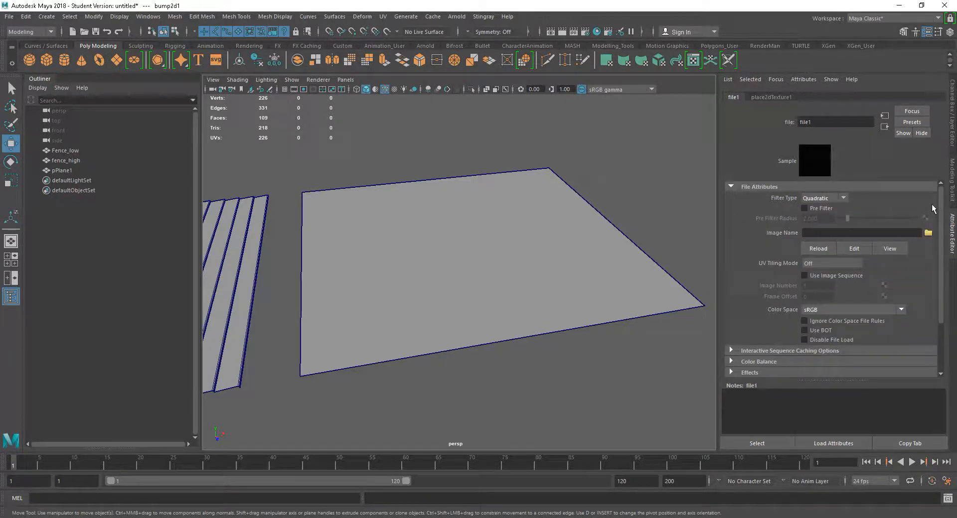
pyautogui.click(928, 233)
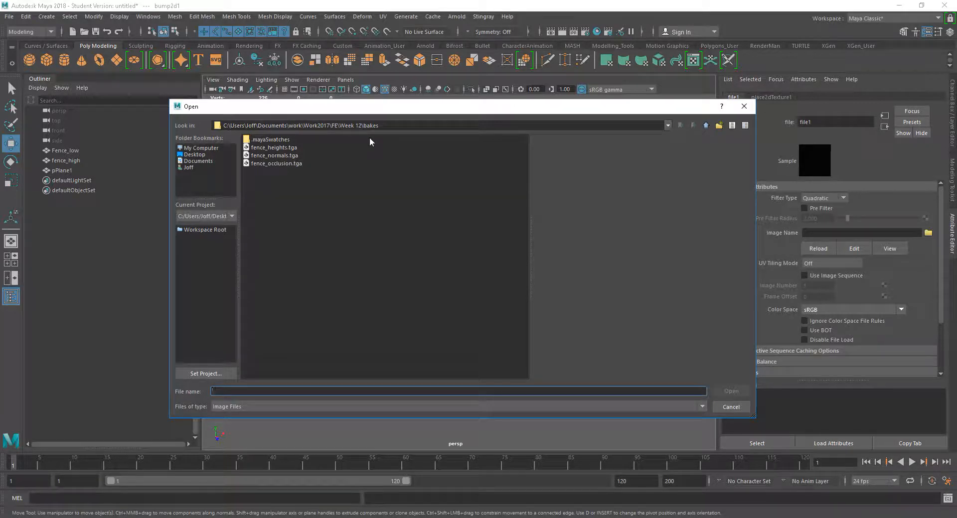
pyautogui.click(195, 155)
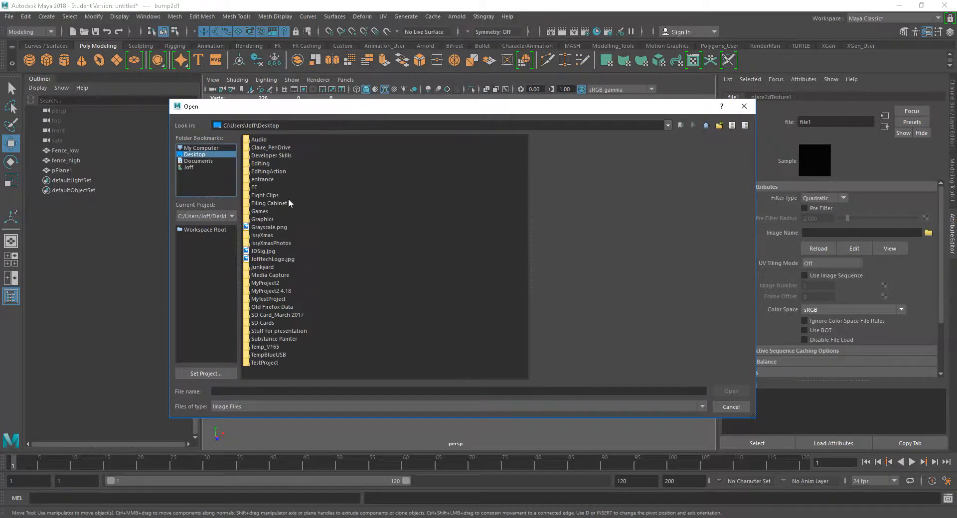
pyautogui.doubleClick(255, 188)
pyautogui.doubleClick(260, 140)
pyautogui.doubleClick(258, 141)
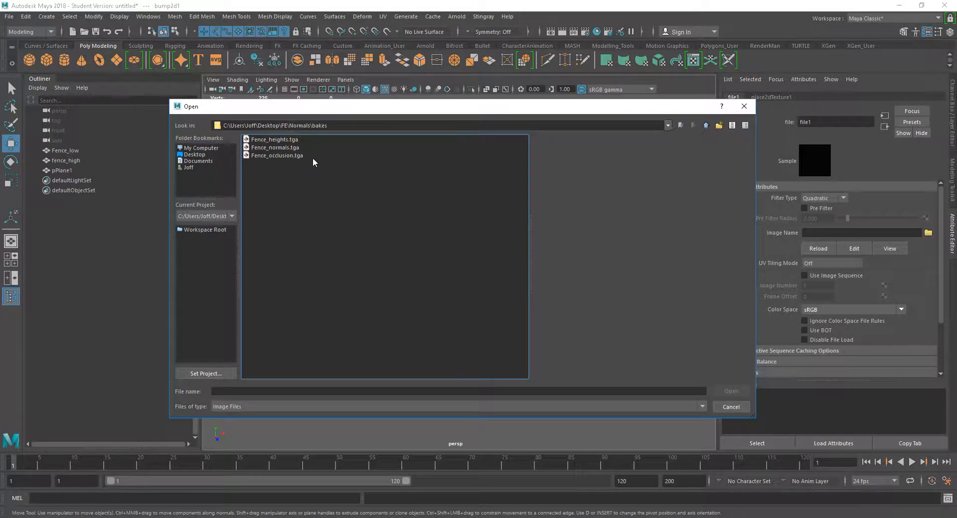
pyautogui.click(276, 148)
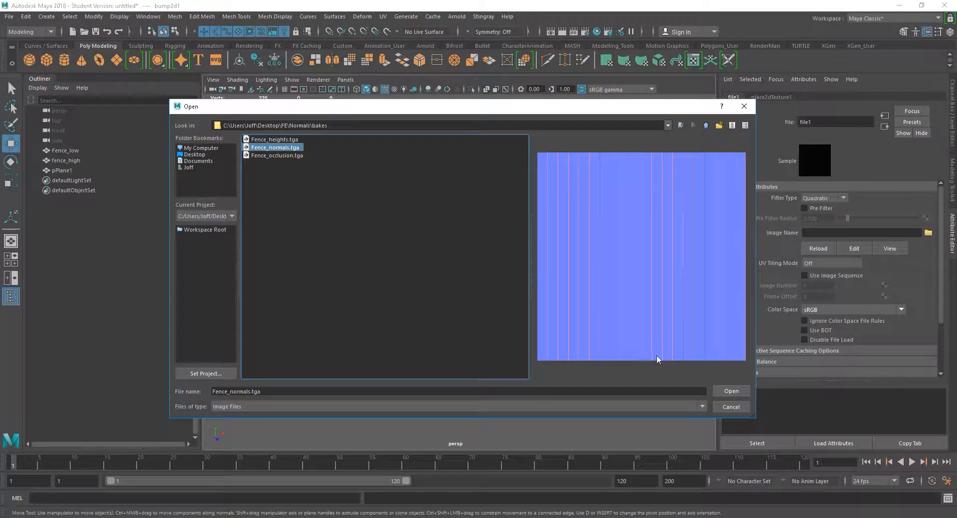
pyautogui.click(737, 389)
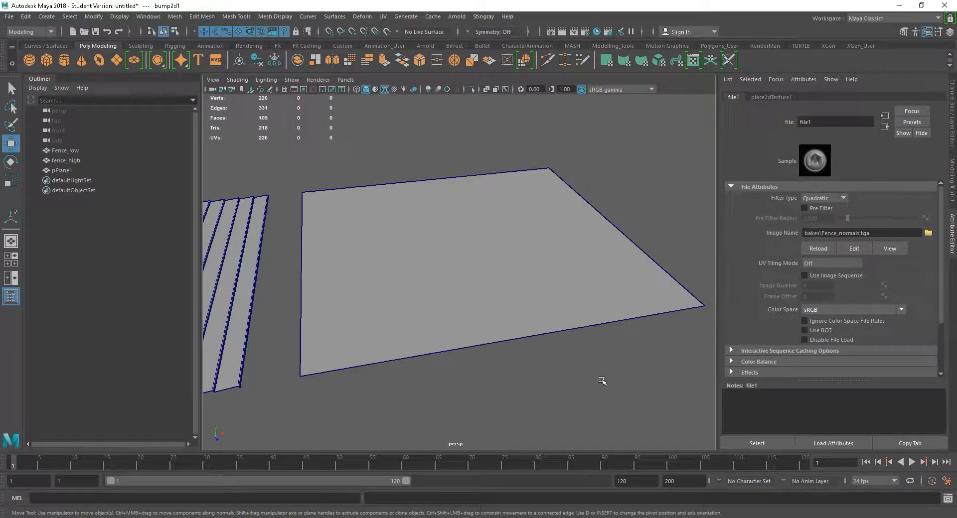
# - Turn on textured display and examine the baked normal map on the plane from several angles
pyautogui.press('6')
pyautogui.keyDown('alt'); pyautogui.moveTo(540, 323); pyautogui.dragTo(538, 348); pyautogui.keyUp('alt')
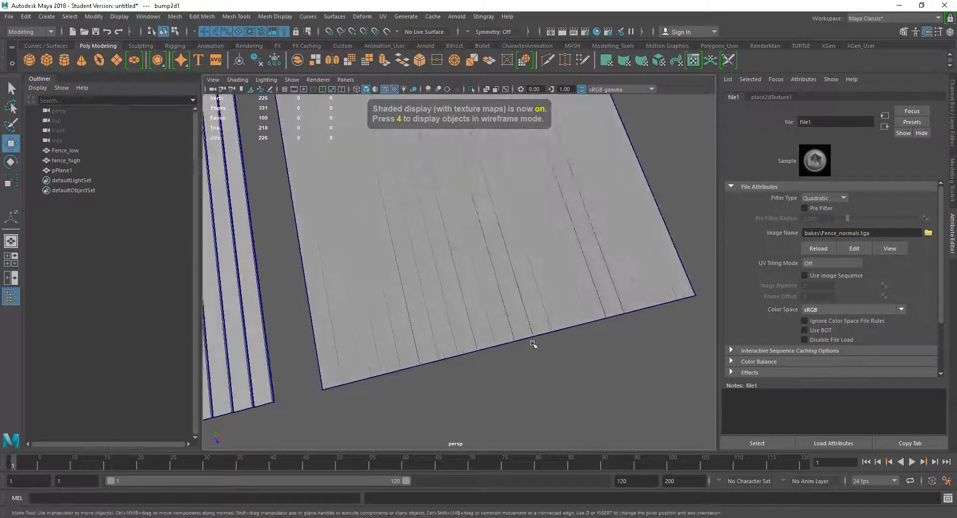
pyautogui.keyDown('alt'); pyautogui.moveTo(538, 348); pyautogui.dragTo(718, 398, button='right'); pyautogui.keyUp('alt')
pyautogui.keyDown('alt'); pyautogui.moveTo(478, 358); pyautogui.dragTo(468, 282); pyautogui.keyUp('alt')
pyautogui.keyDown('alt'); pyautogui.moveTo(506, 344); pyautogui.dragTo(495, 301); pyautogui.keyUp('alt')
pyautogui.keyDown('alt'); pyautogui.moveTo(495, 301); pyautogui.dragTo(502, 310, button='right'); pyautogui.keyUp('alt')
pyautogui.keyDown('alt'); pyautogui.moveTo(503, 310); pyautogui.dragTo(543, 330); pyautogui.keyUp('alt')
pyautogui.moveTo(543, 331)
pyautogui.keyDown('alt'); pyautogui.mouseDown(button='right')
pyautogui.moveTo(633, 358)
pyautogui.moveTo(529, 360)
pyautogui.moveTo(547, 316)
pyautogui.mouseUp(button='right'); pyautogui.keyUp('alt')
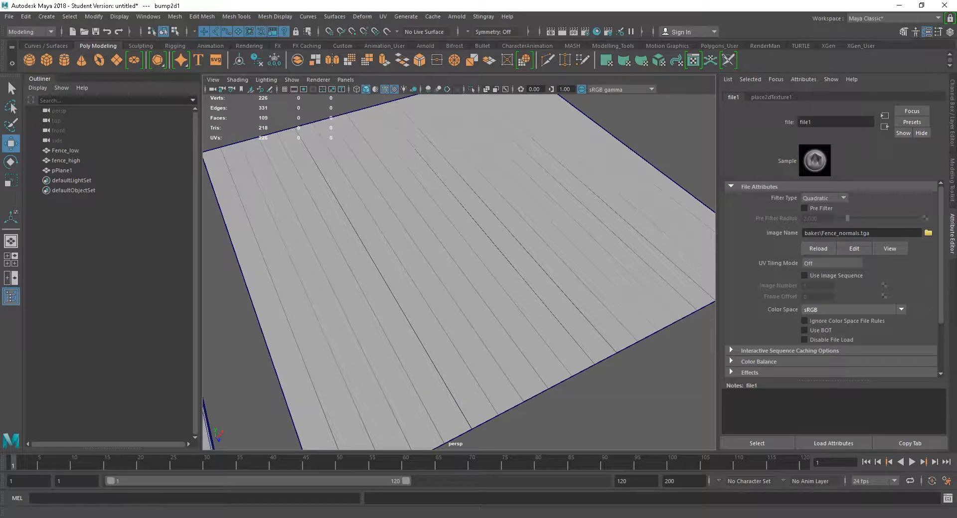
# - Switch to xNormal, show the low definition mesh settings and move the window aside to uncover the textured plane
pyautogui.moveTo(648, 517)
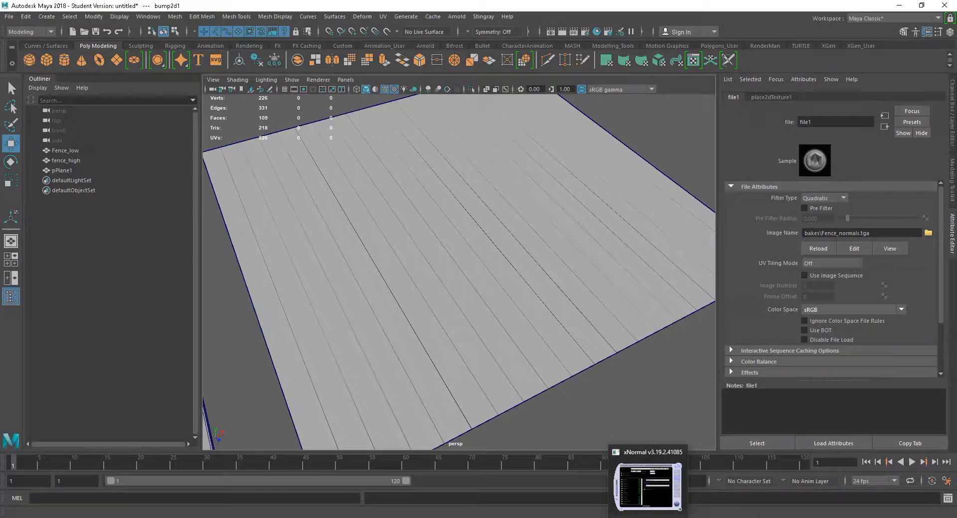
pyautogui.click(648, 516)
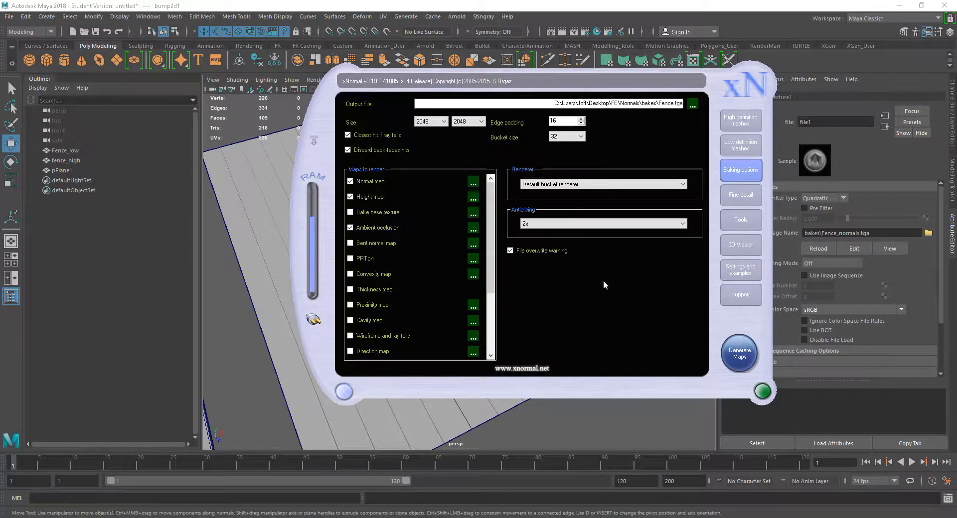
pyautogui.click(735, 149)
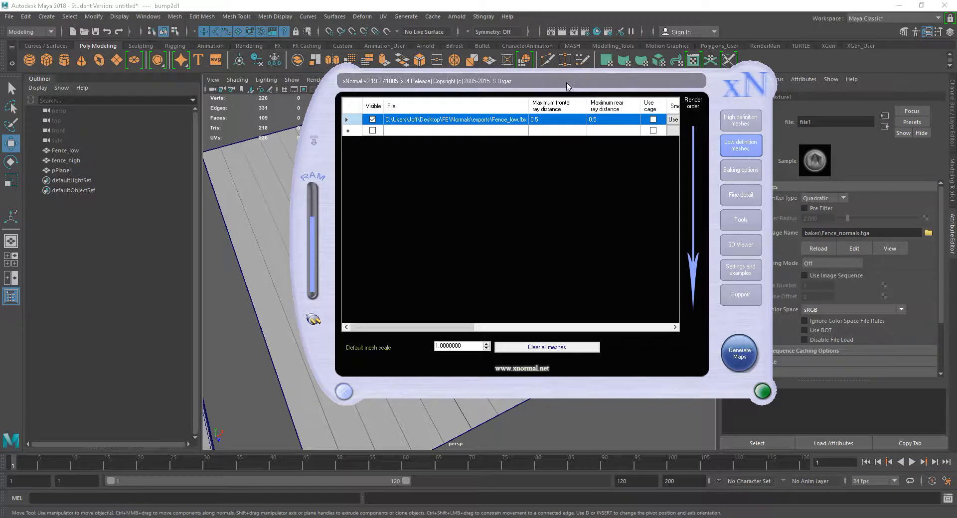
pyautogui.moveTo(568, 87); pyautogui.dragTo(680, 102)
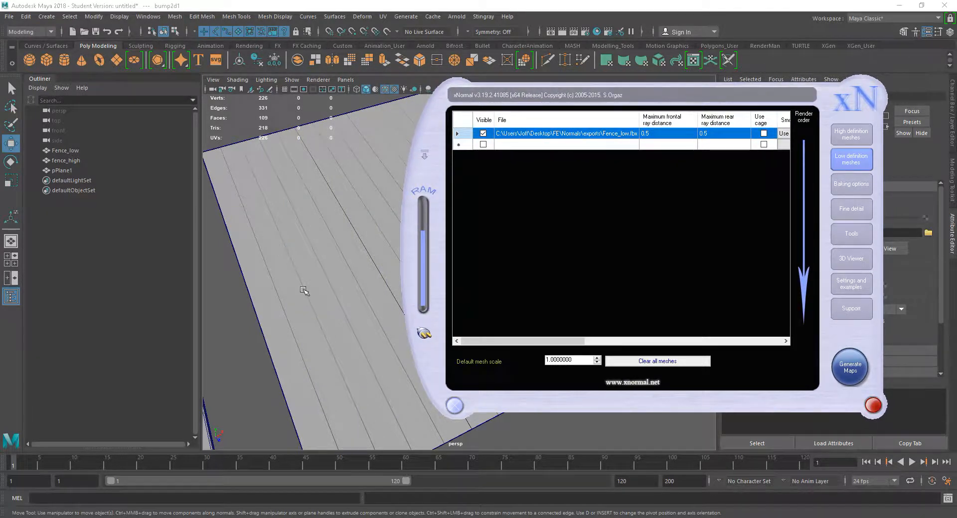